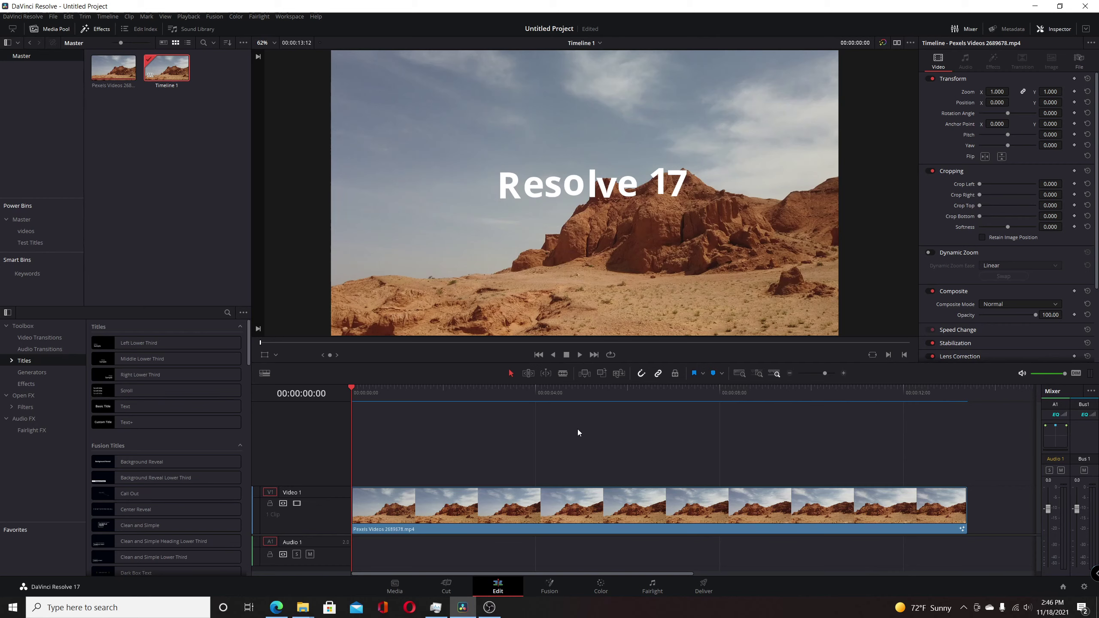
Play the desert clip with its Resolve 17 title, then move the playhead back to an earlier frame.
{"action": "left_click", "coordinate": [581, 356]}
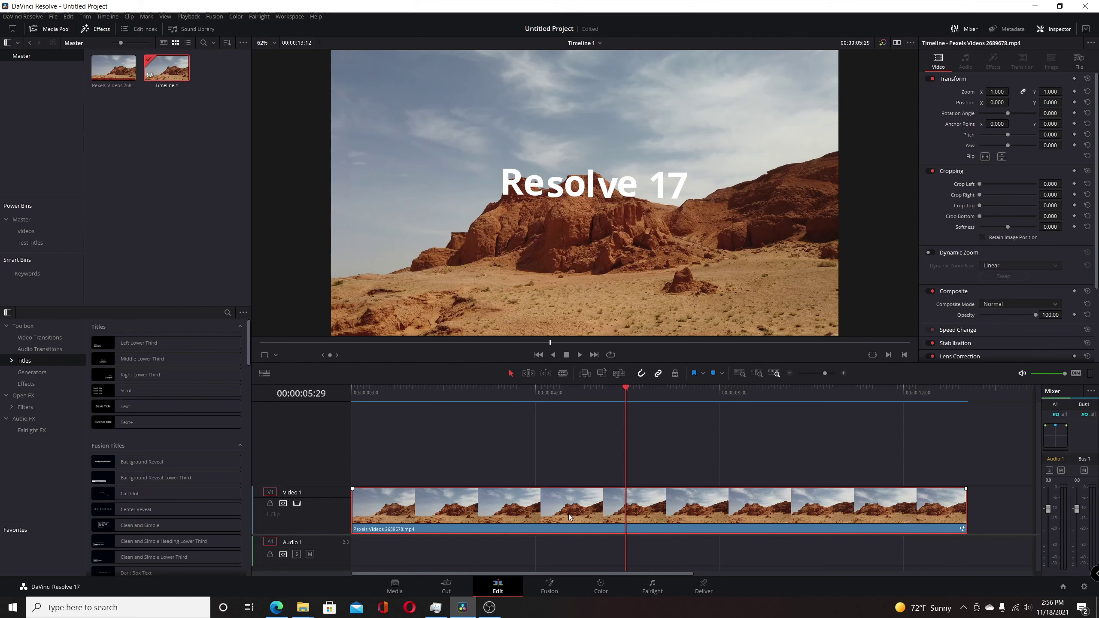
{"action": "left_click", "coordinate": [433, 394]}
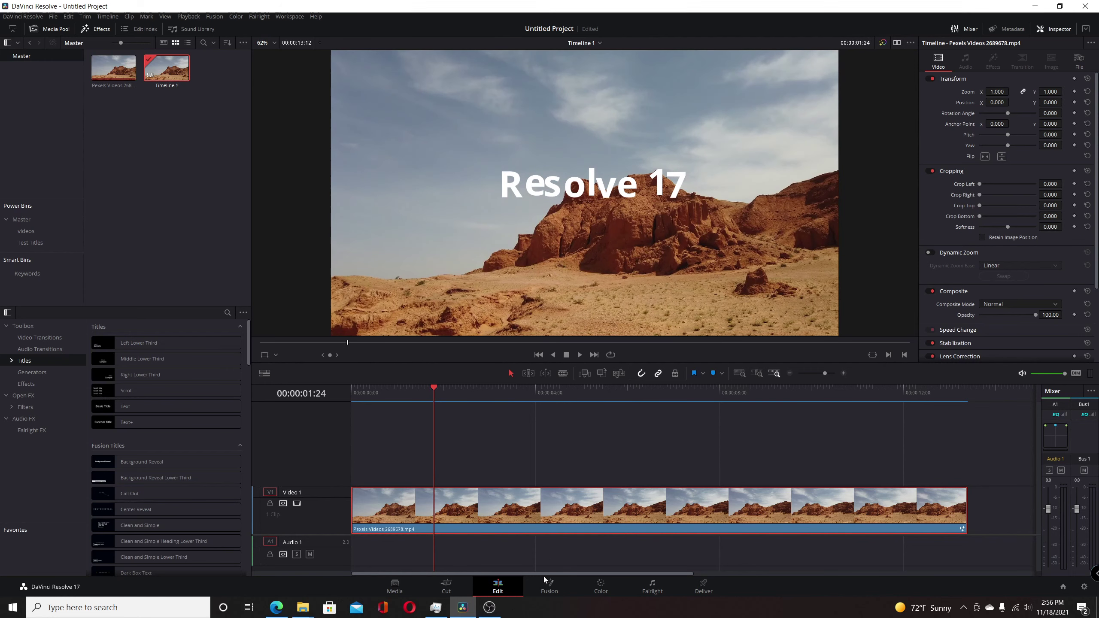
In Fusion, delete the old Text1 title and wire a new Text+ node into Merge1, shown in viewer 1.
{"action": "left_click", "coordinate": [548, 587]}
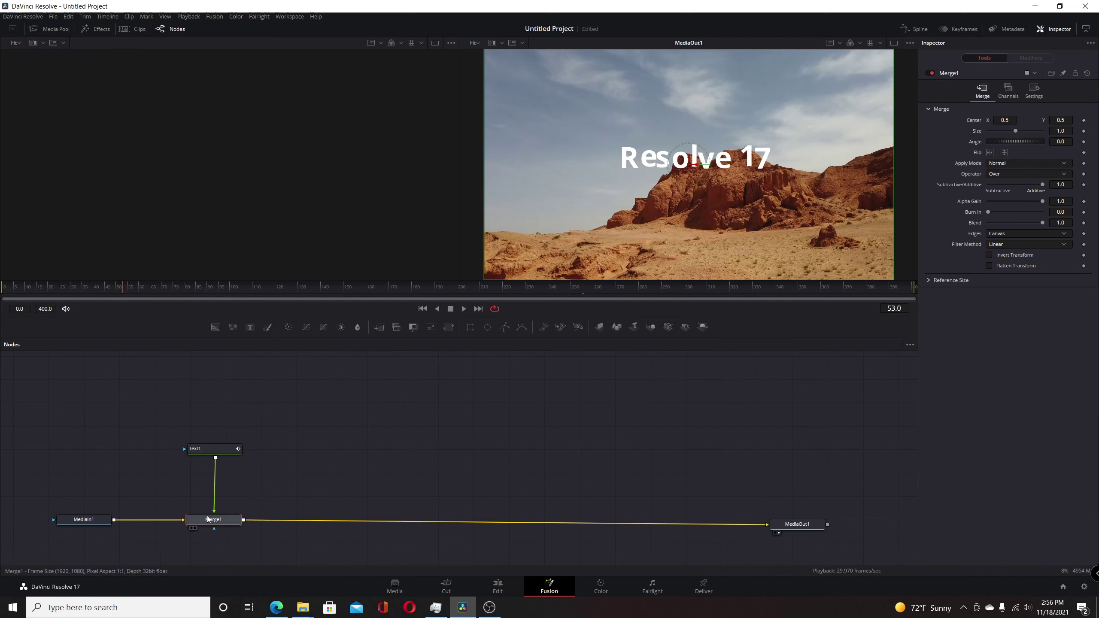
{"action": "left_click", "coordinate": [231, 451]}
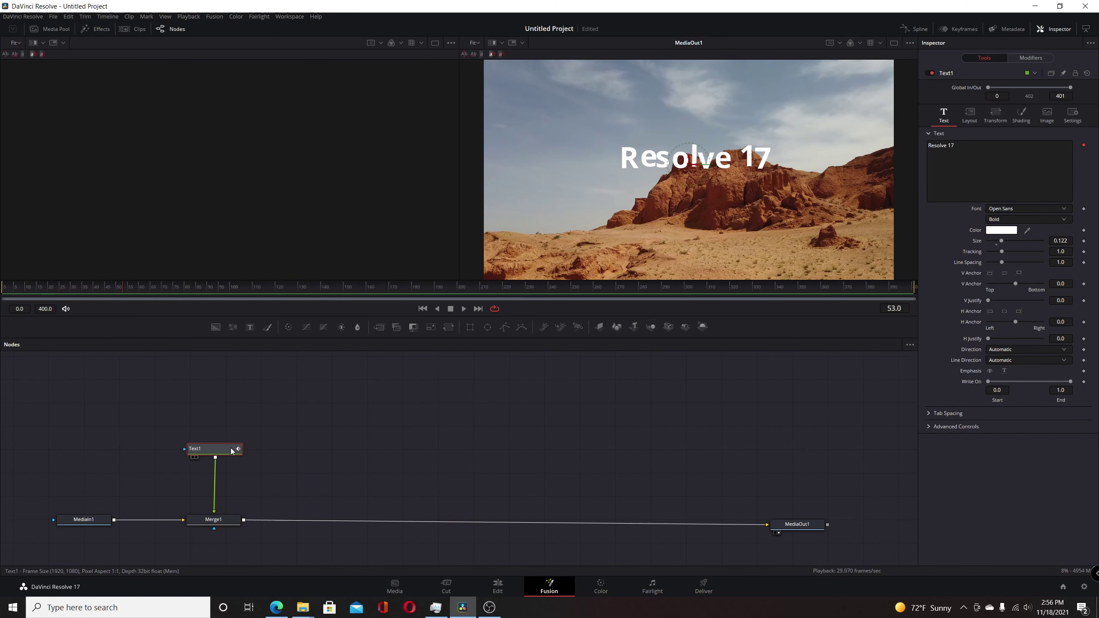
{"action": "key", "text": "Delete"}
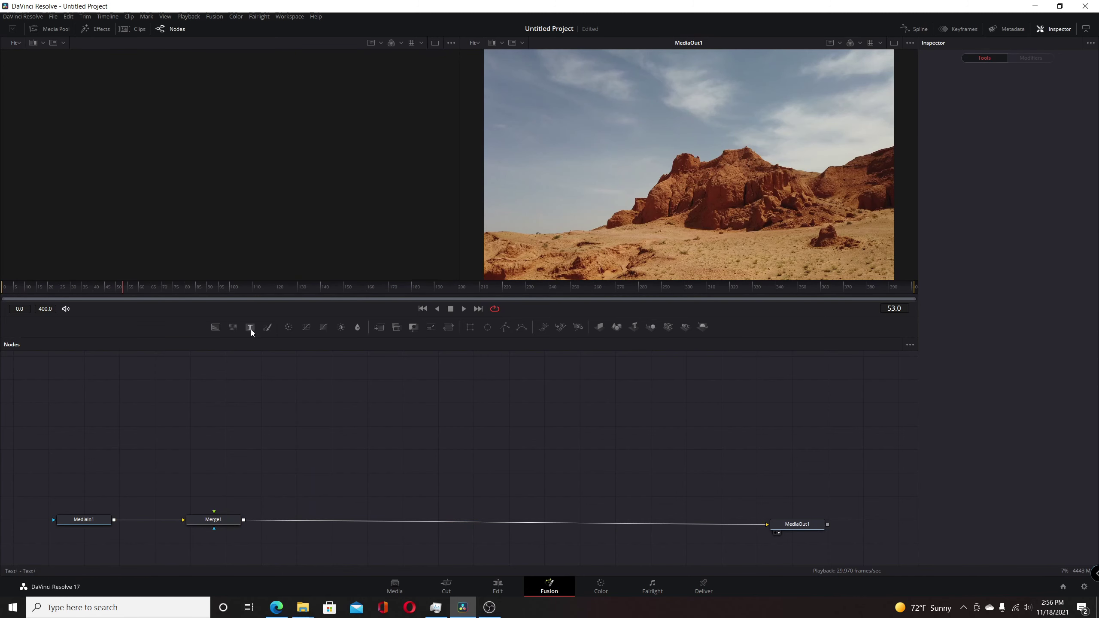
{"action": "left_click_drag", "start_coordinate": [216, 453], "coordinate": [214, 516]}
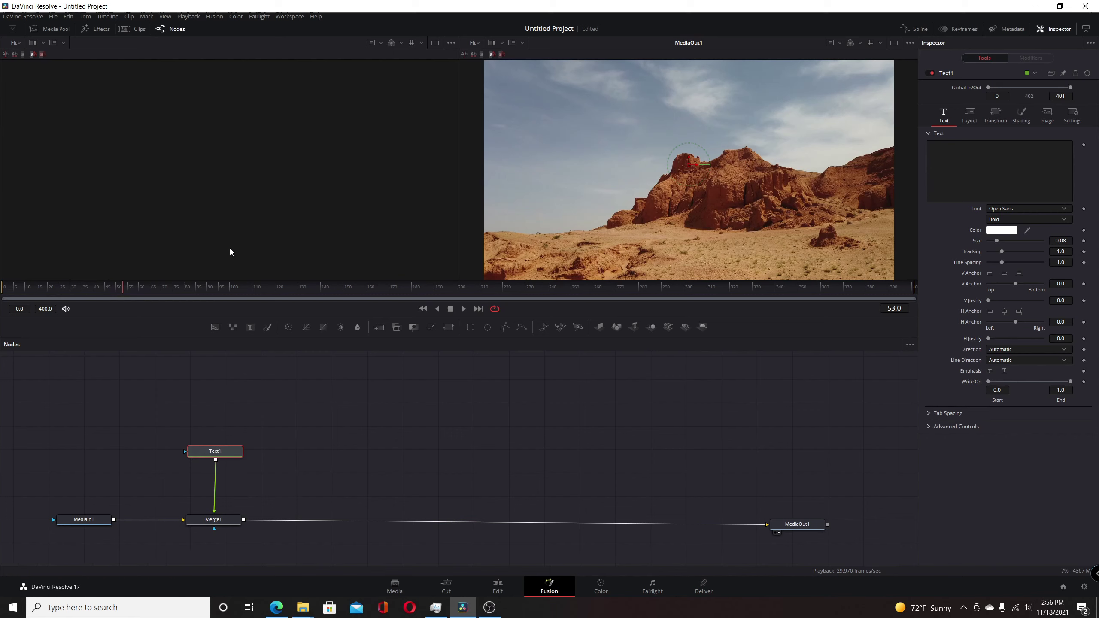
{"action": "key", "text": "1"}
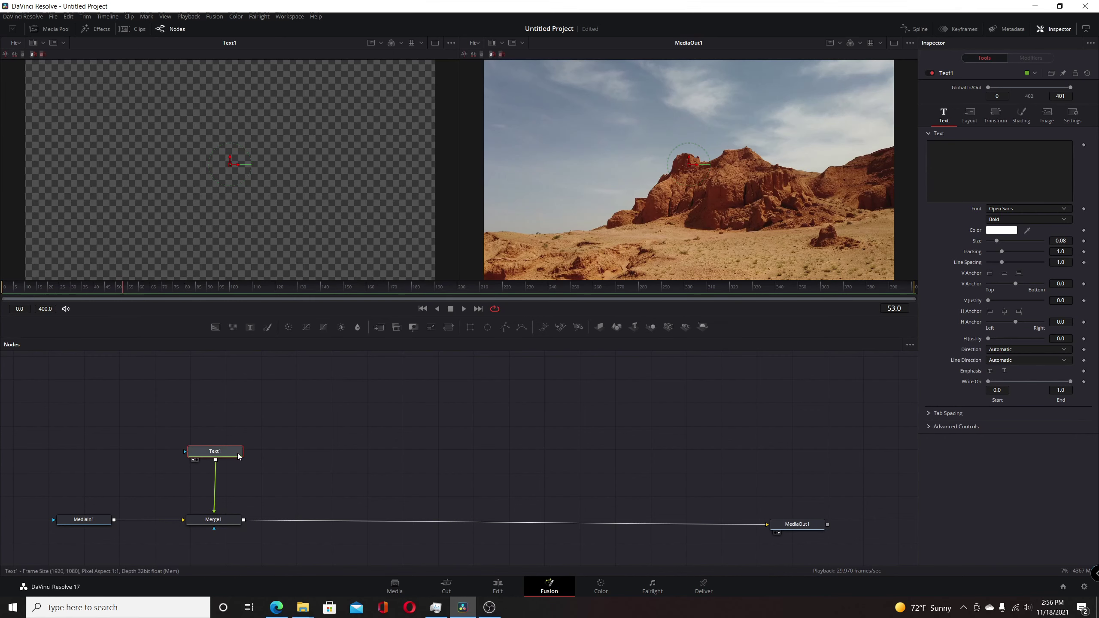
Enter 'Resolve' as the title text and raise its size to 0.1457.
{"action": "left_click", "coordinate": [988, 163]}
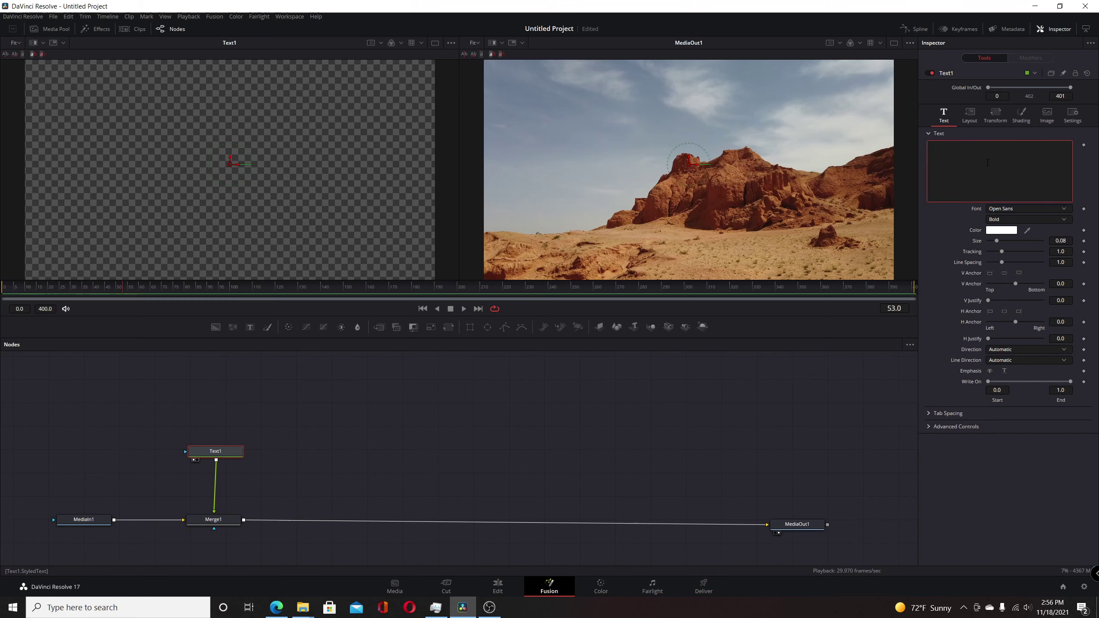
{"action": "type", "text": "Resolv"}
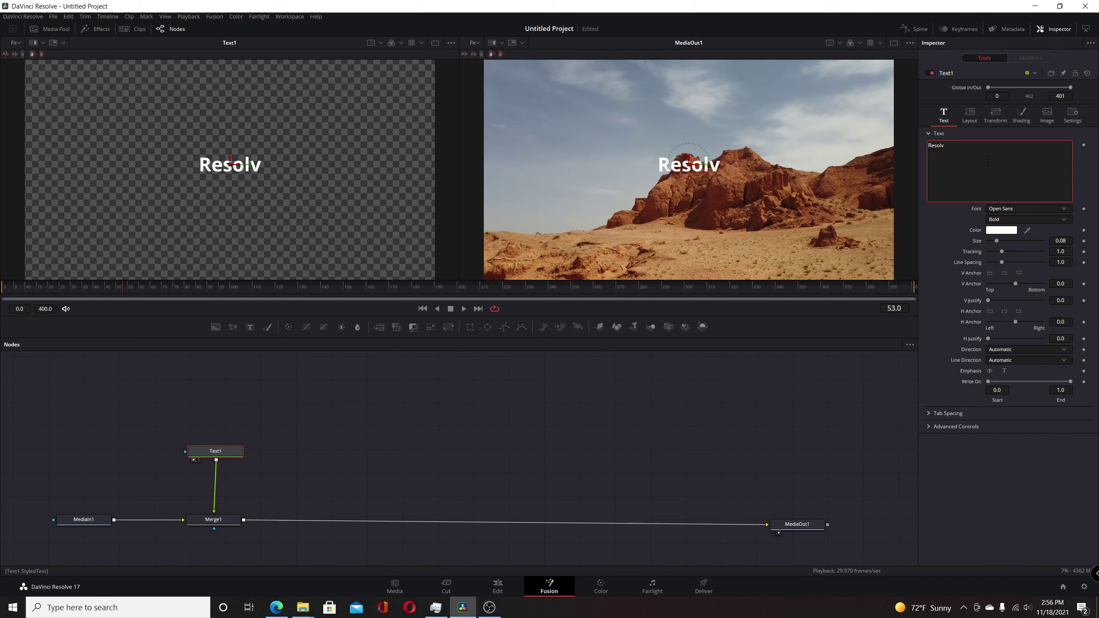
{"action": "type", "text": "e"}
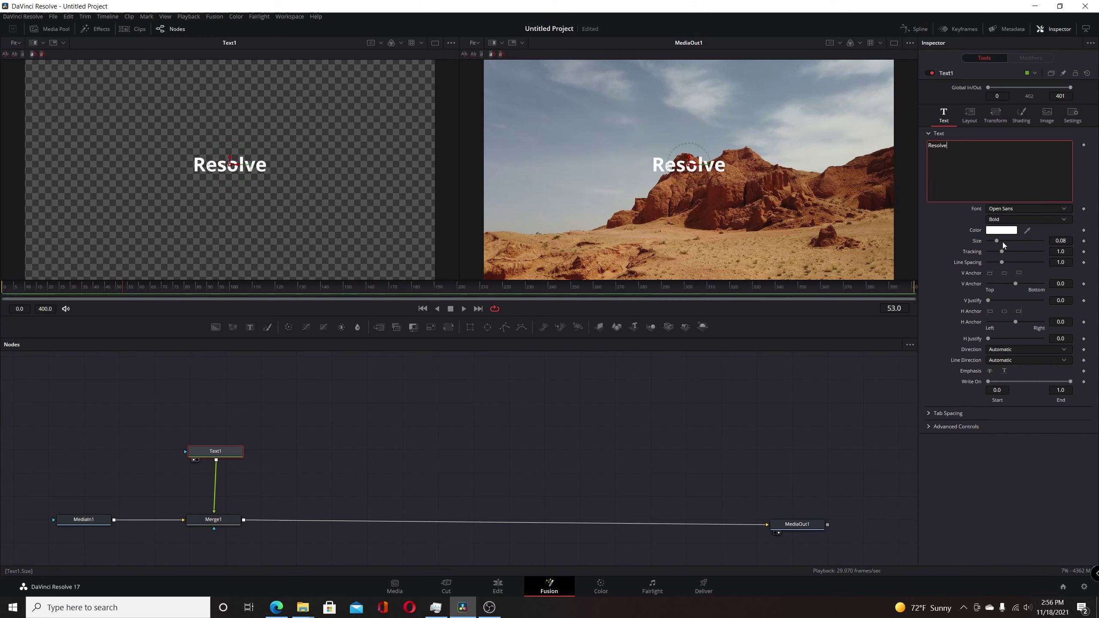
{"action": "left_click_drag", "start_coordinate": [998, 243], "coordinate": [1005, 242]}
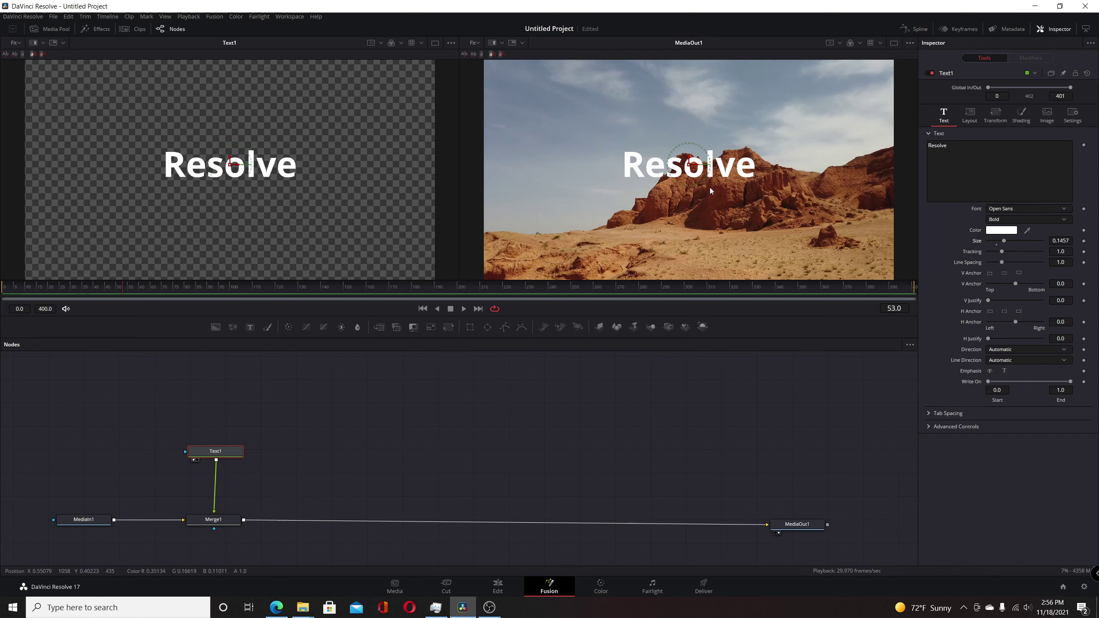
Attach a Follower modifier to the Text field with a 5.0 delay between characters.
{"action": "right_click", "coordinate": [946, 165]}
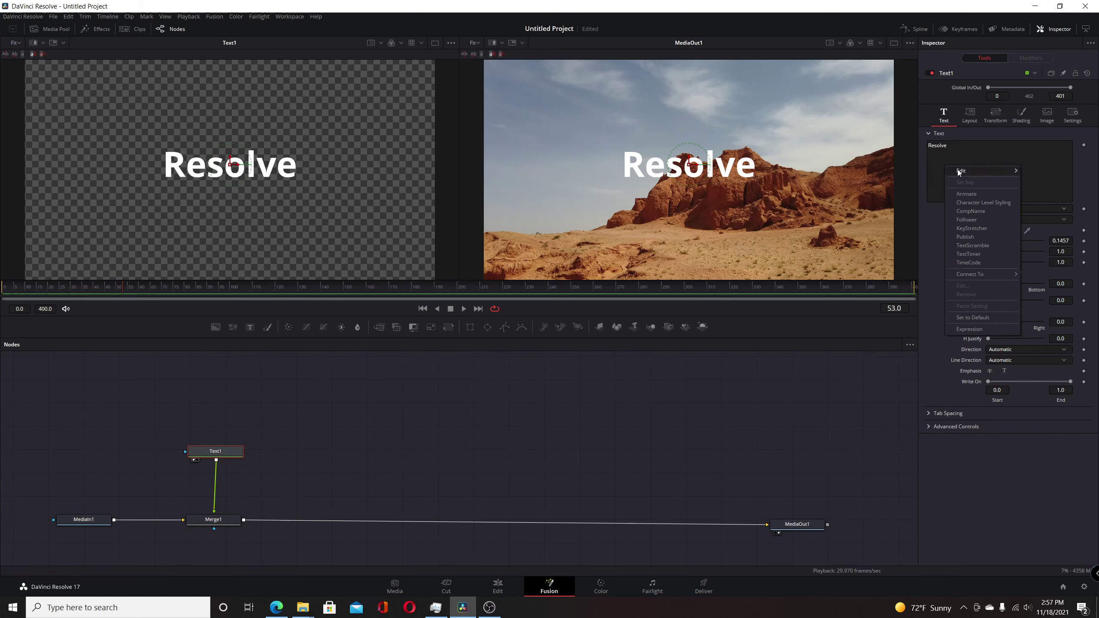
{"action": "left_click", "coordinate": [971, 220]}
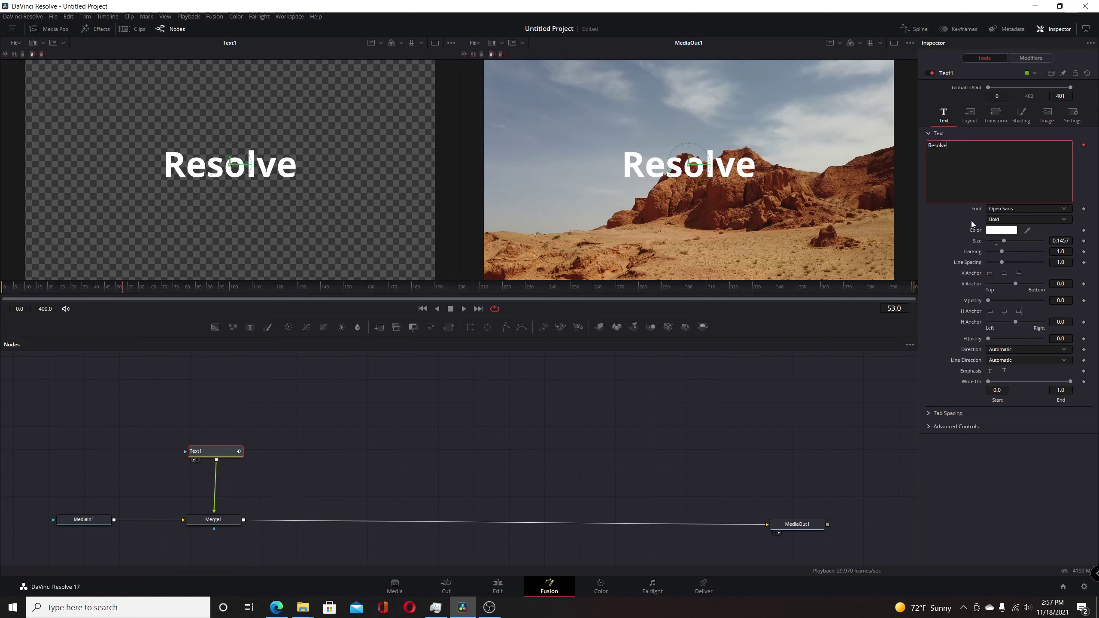
{"action": "left_click", "coordinate": [1021, 60]}
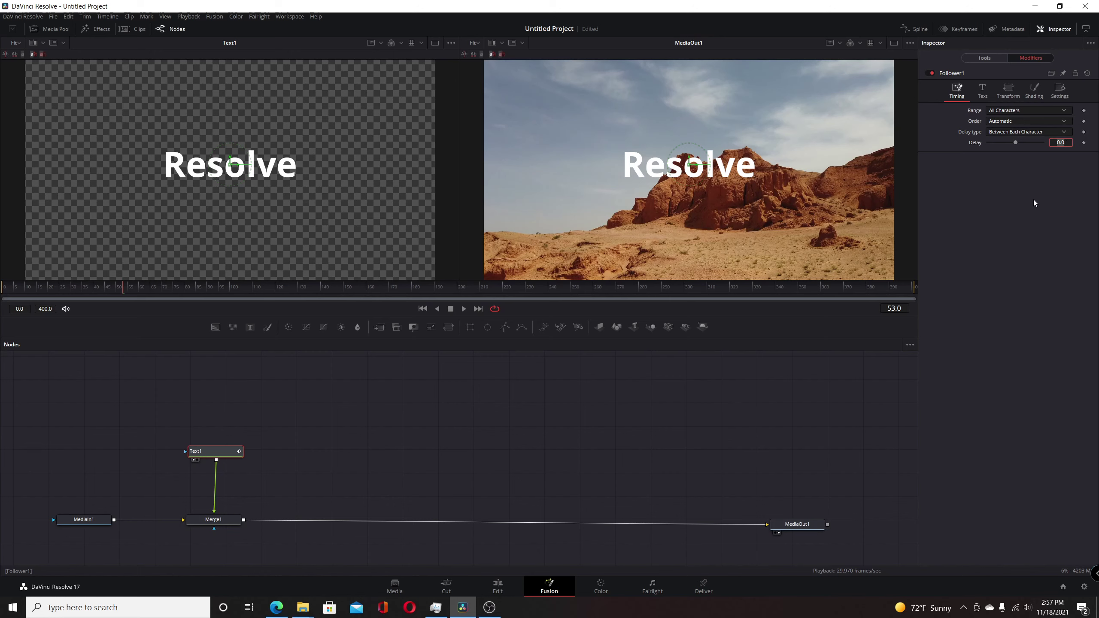
{"action": "type", "text": "5"}
{"action": "key", "text": "Return"}
Add a Shake modifier to the Follower's per-character position Offset and preview the jitter from frame 0.
{"action": "left_click", "coordinate": [1035, 94]}
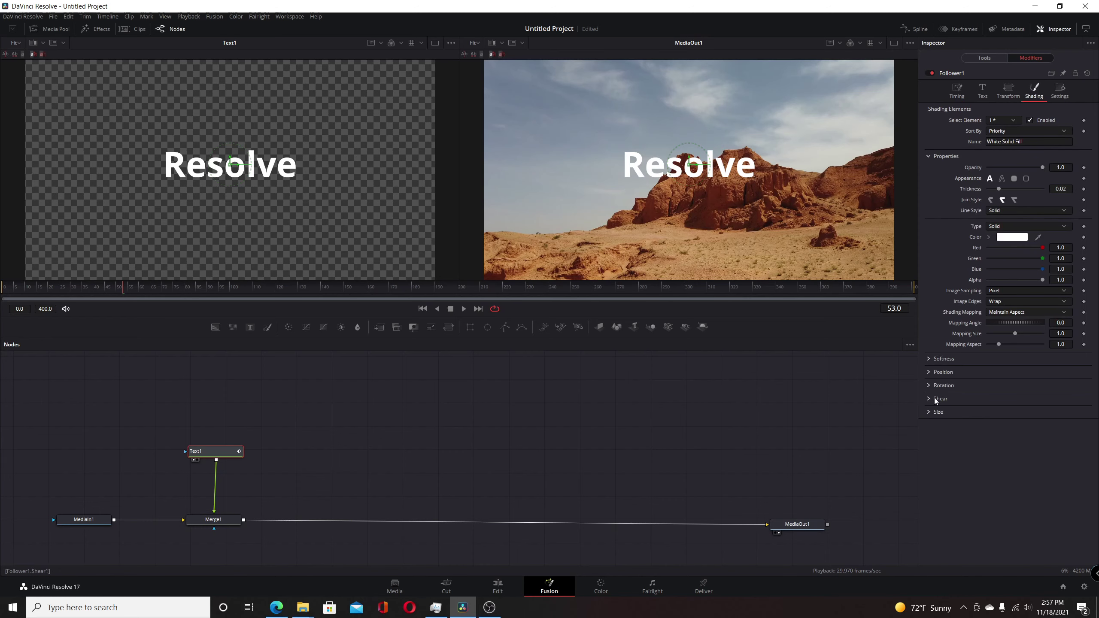
{"action": "left_click", "coordinate": [931, 373]}
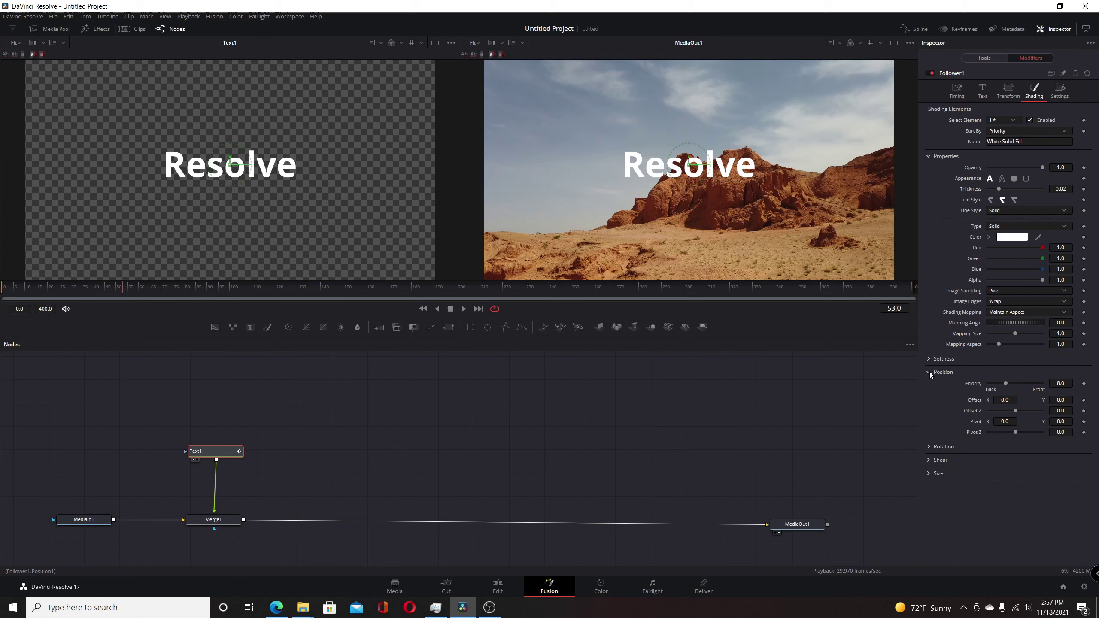
{"action": "right_click", "coordinate": [975, 400]}
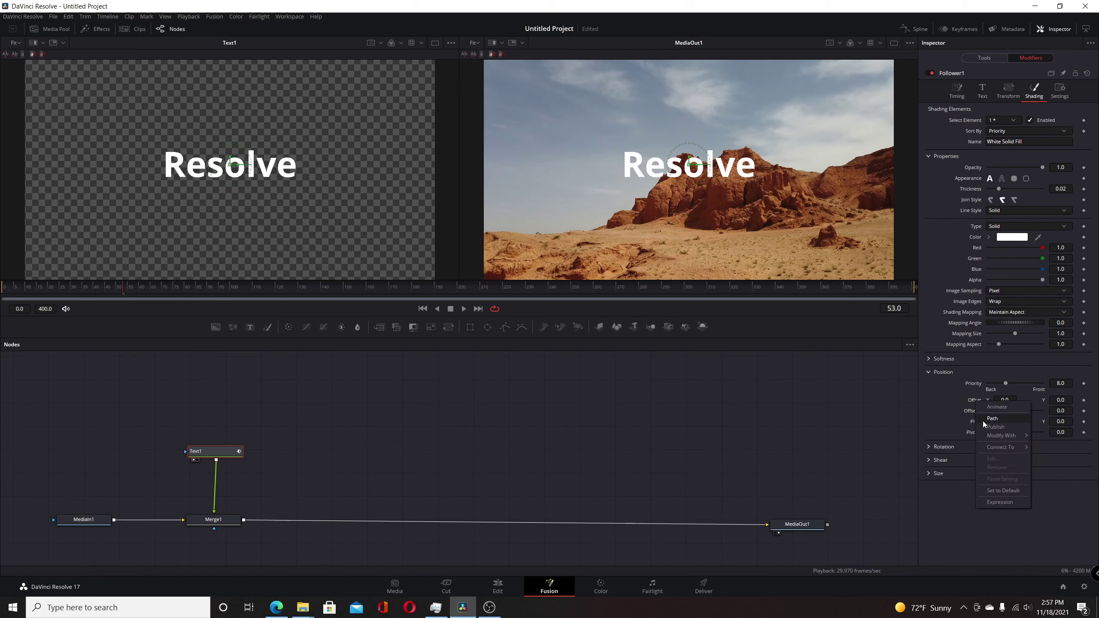
{"action": "mouse_move", "coordinate": [985, 437]}
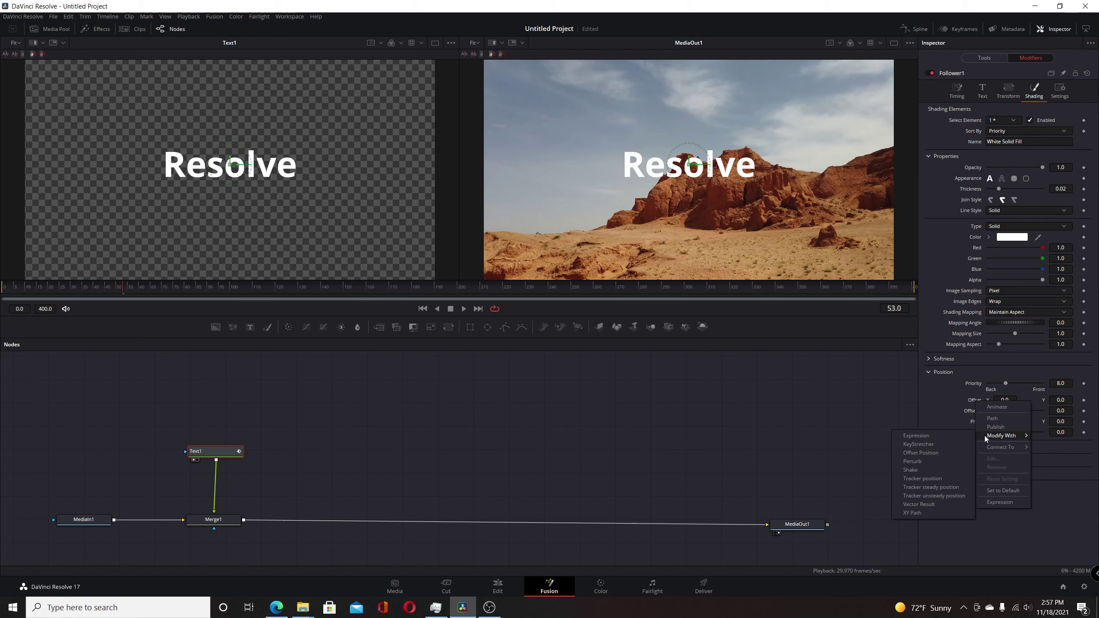
{"action": "left_click", "coordinate": [921, 470]}
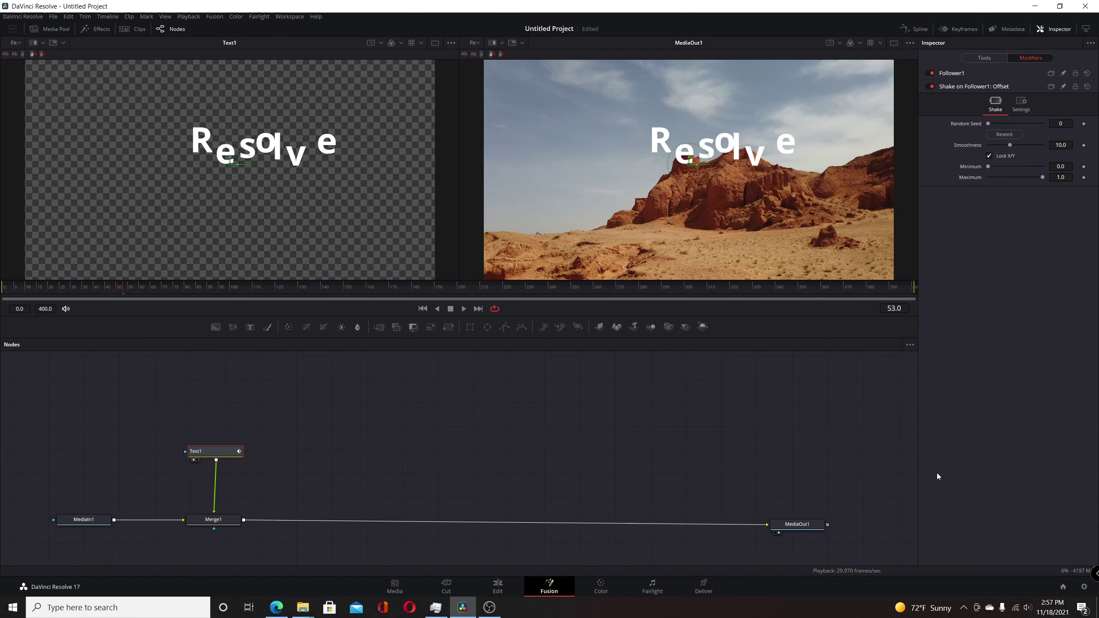
{"action": "left_click", "coordinate": [423, 308]}
{"action": "left_click", "coordinate": [464, 309]}
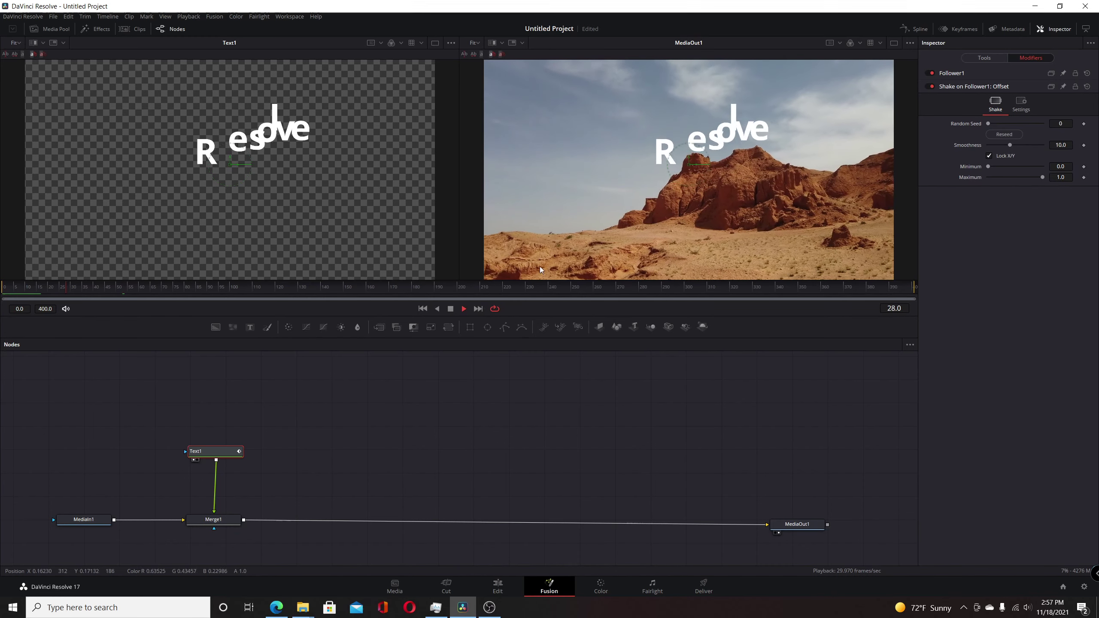
Set Shake Minimum to 0.1 and Maximum to 0.2, then preview the subtler letter jitter.
{"action": "left_click", "coordinate": [450, 309]}
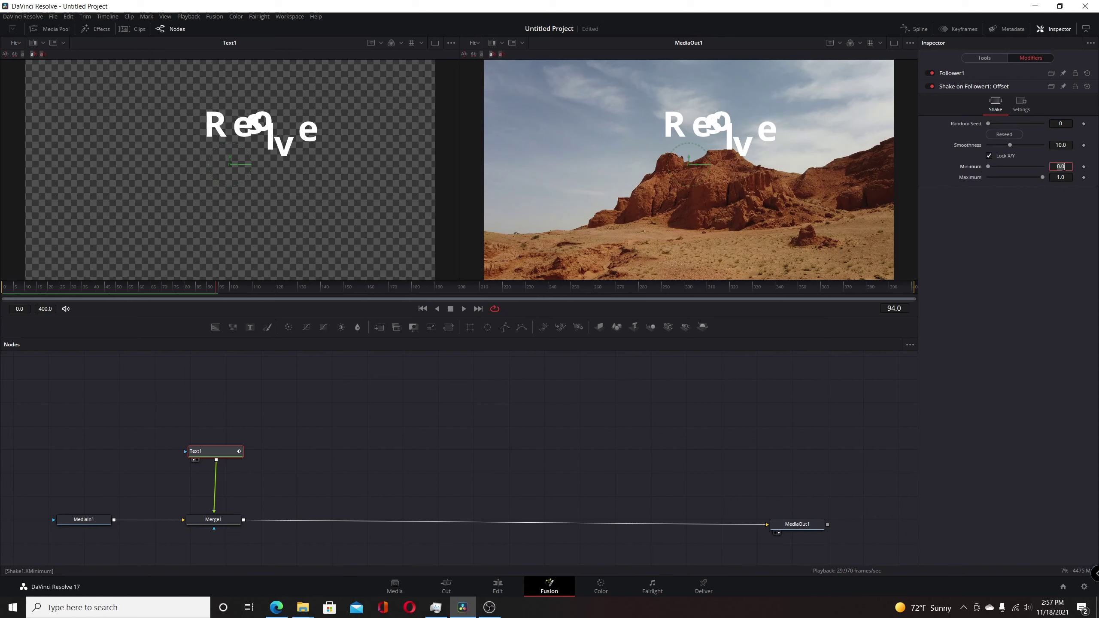
{"action": "key", "text": "BackSpace"}
{"action": "type", "text": ".1"}
{"action": "key", "text": "Tab"}
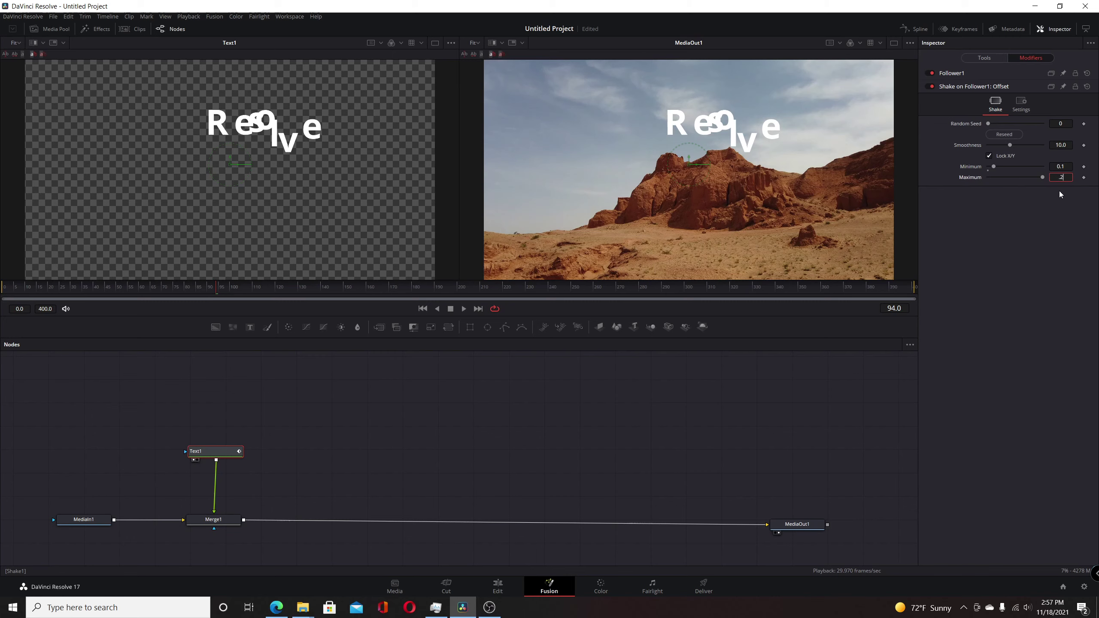
{"action": "key", "text": "Tab"}
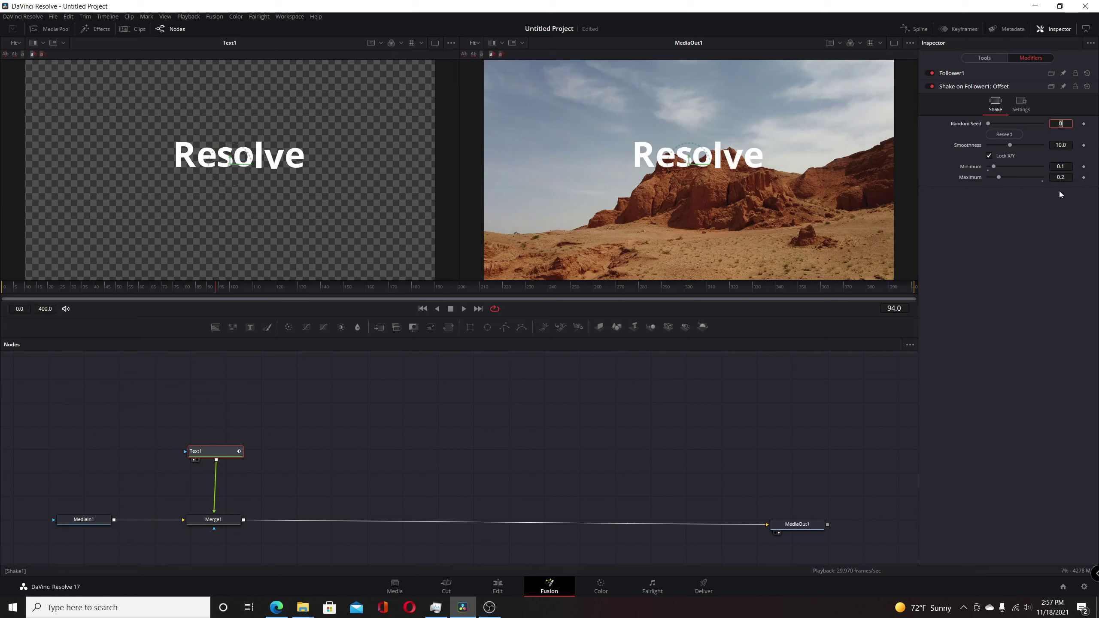
{"action": "left_click", "coordinate": [423, 308]}
{"action": "left_click", "coordinate": [463, 309]}
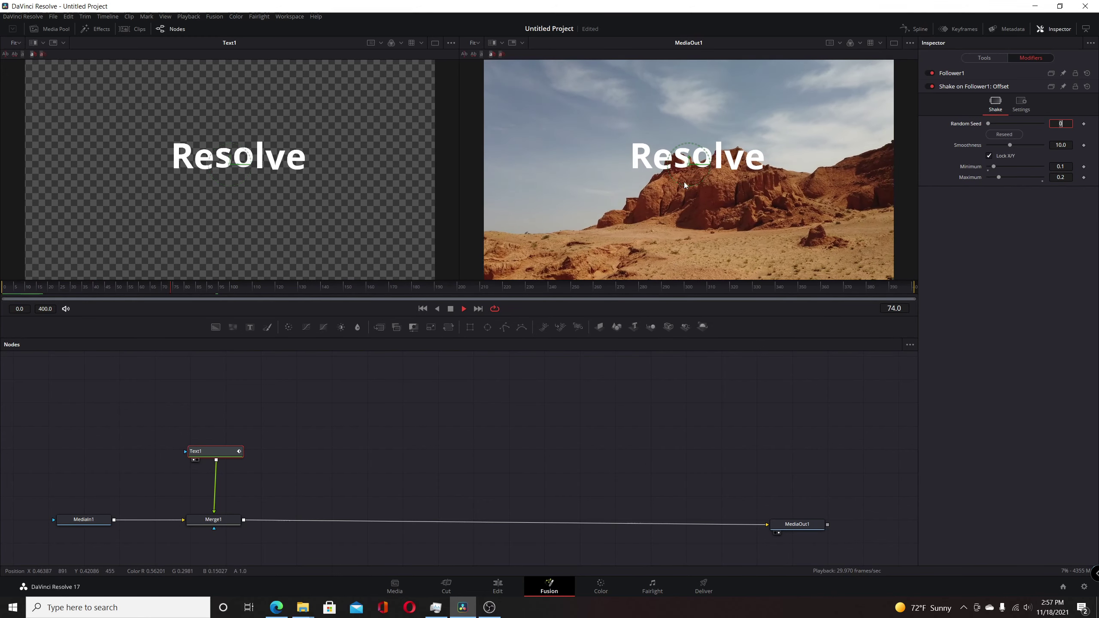
{"action": "left_click", "coordinate": [451, 309]}
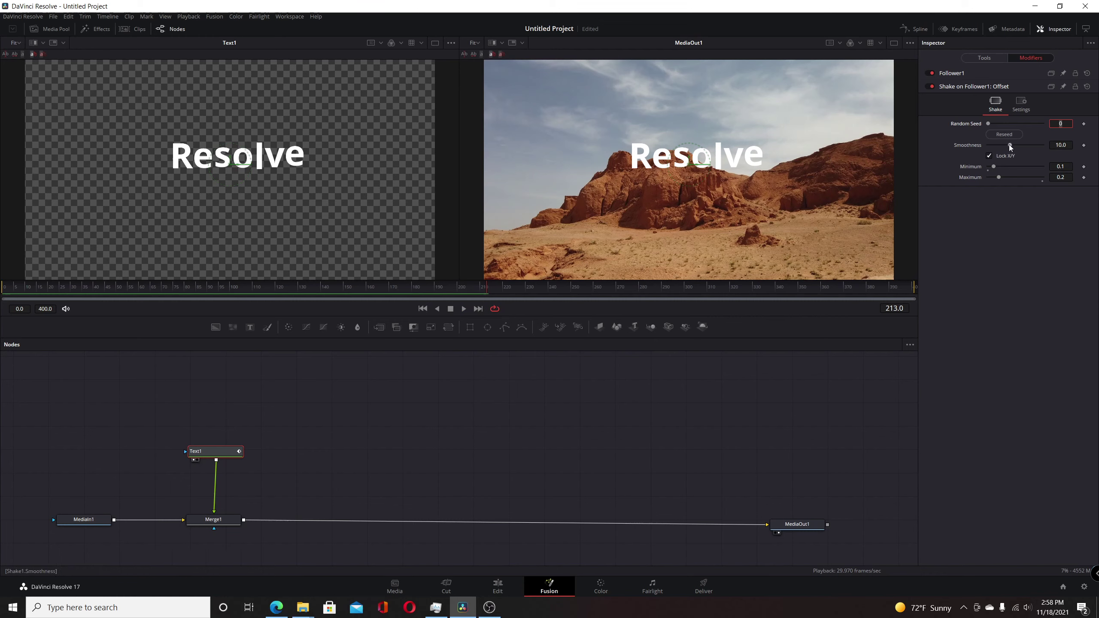
Adjust Shake Smoothness to 12.6 and replay the Resolve text jittering over the desert.
{"action": "left_click_drag", "start_coordinate": [1010, 144], "coordinate": [1002, 143]}
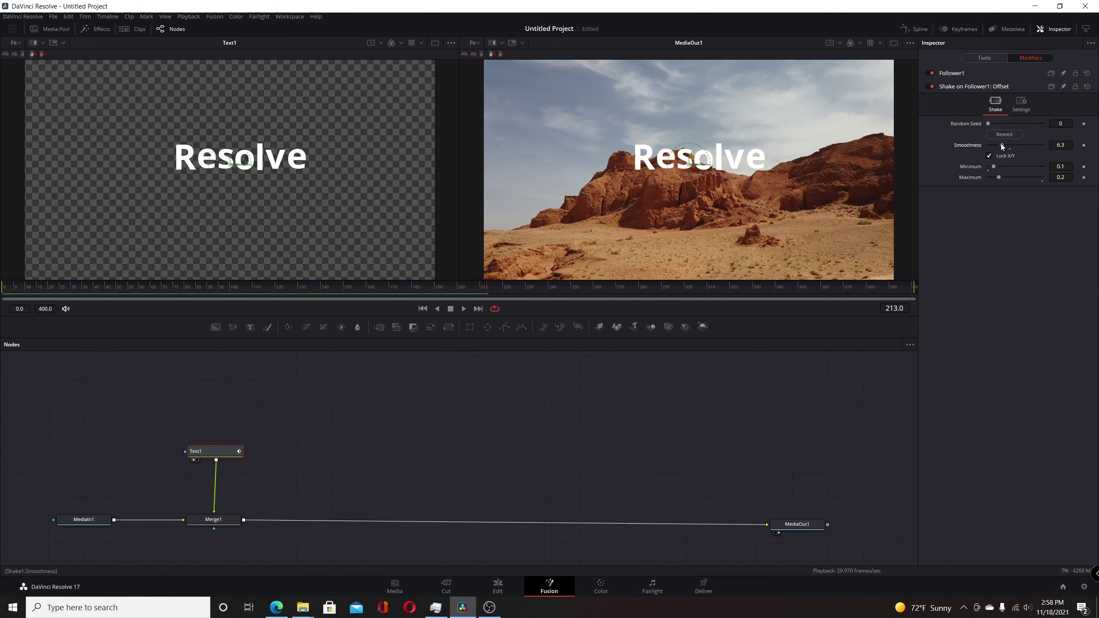
{"action": "left_click", "coordinate": [423, 308]}
{"action": "left_click", "coordinate": [463, 308]}
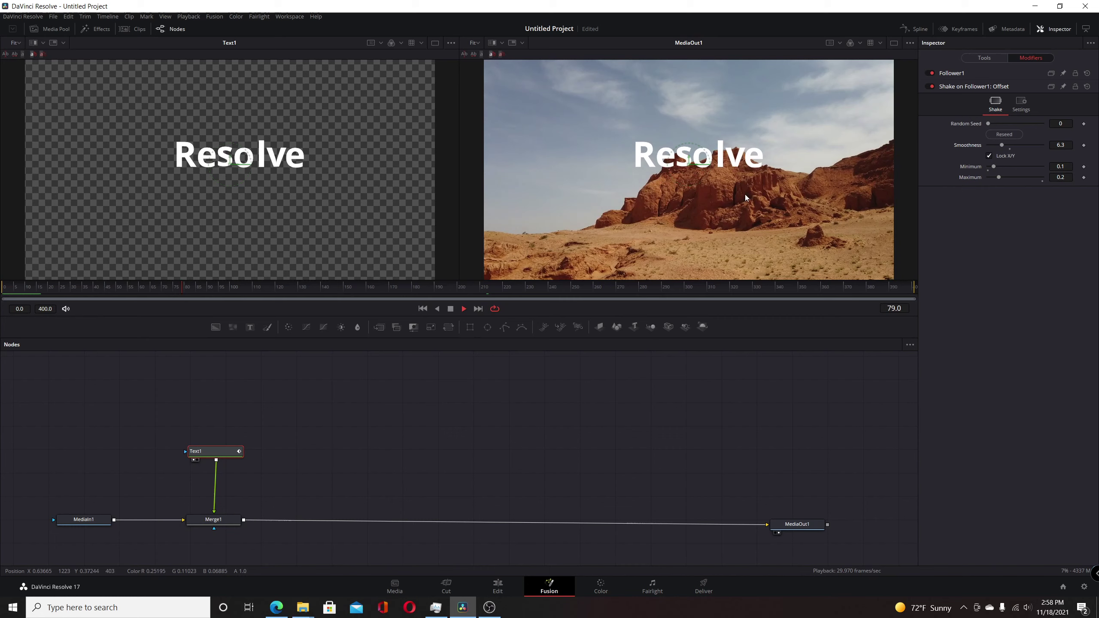
{"action": "left_click", "coordinate": [450, 309]}
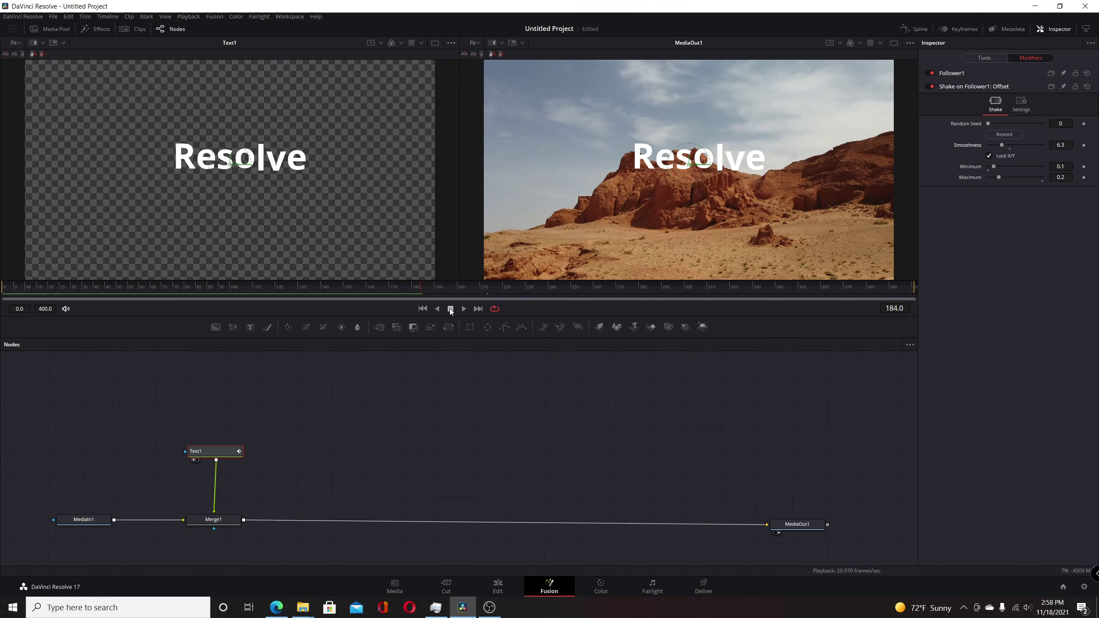
{"action": "left_click", "coordinate": [424, 308]}
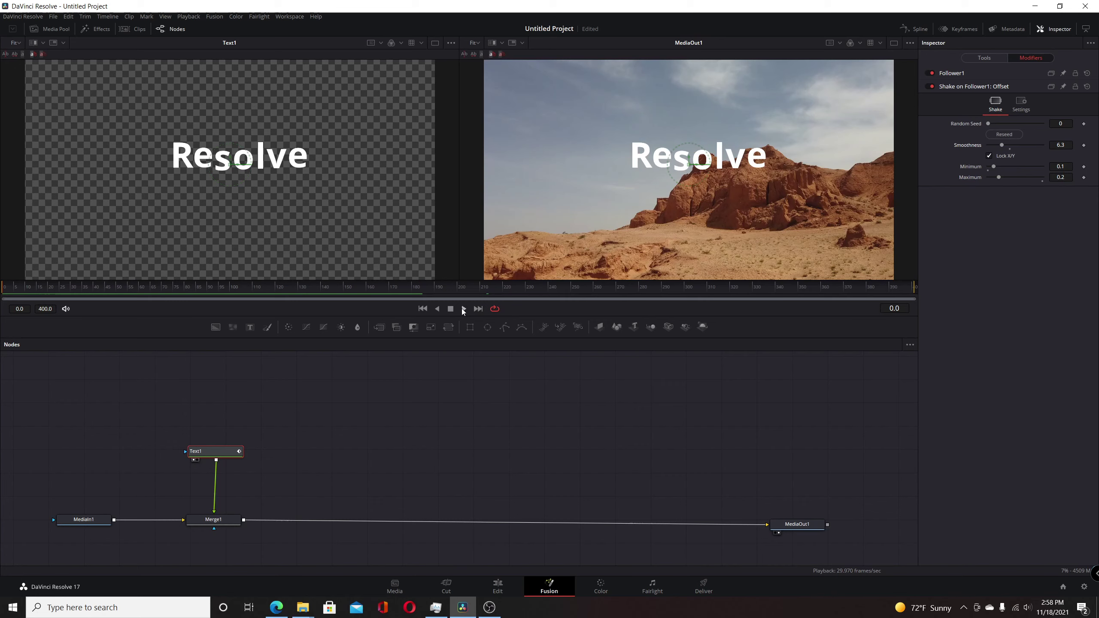
{"action": "left_click", "coordinate": [462, 308]}
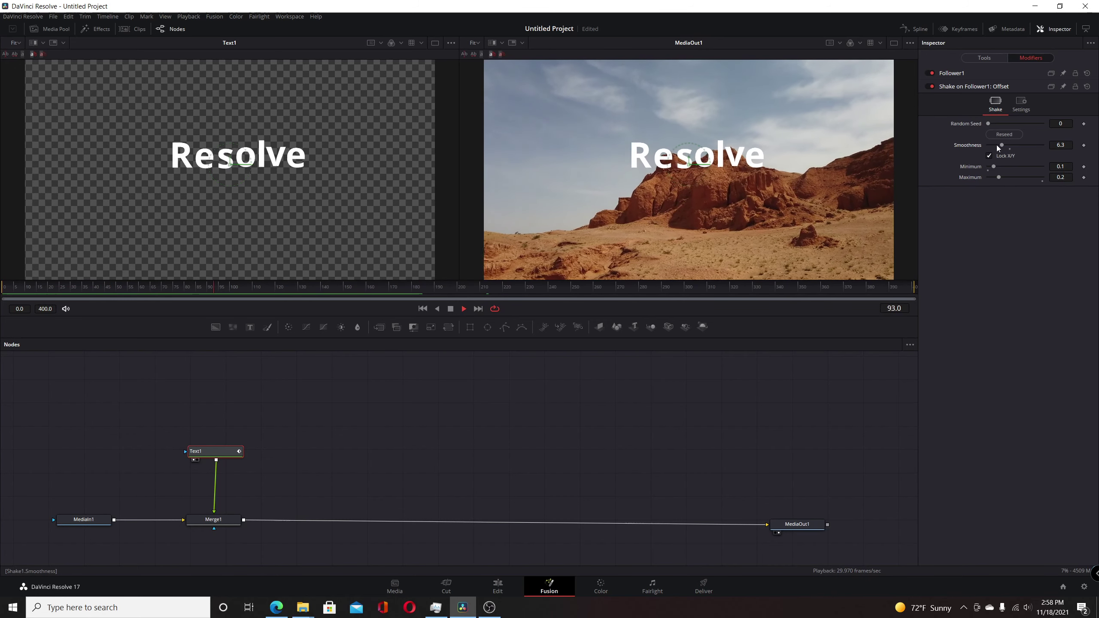
{"action": "left_click_drag", "start_coordinate": [1002, 147], "coordinate": [1015, 146]}
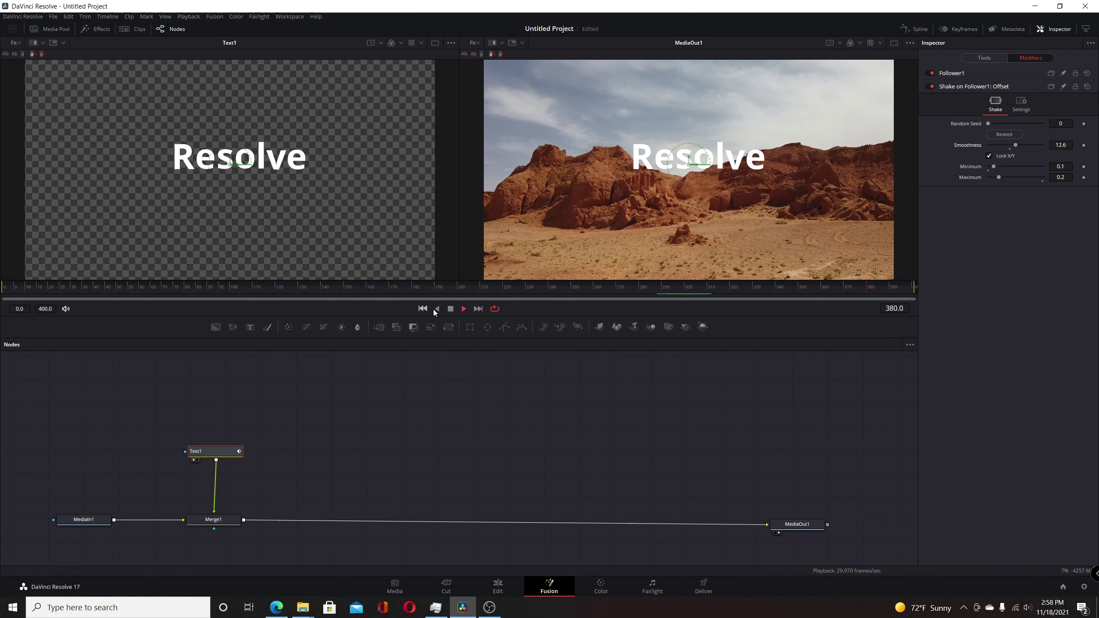
{"action": "left_click", "coordinate": [452, 309]}
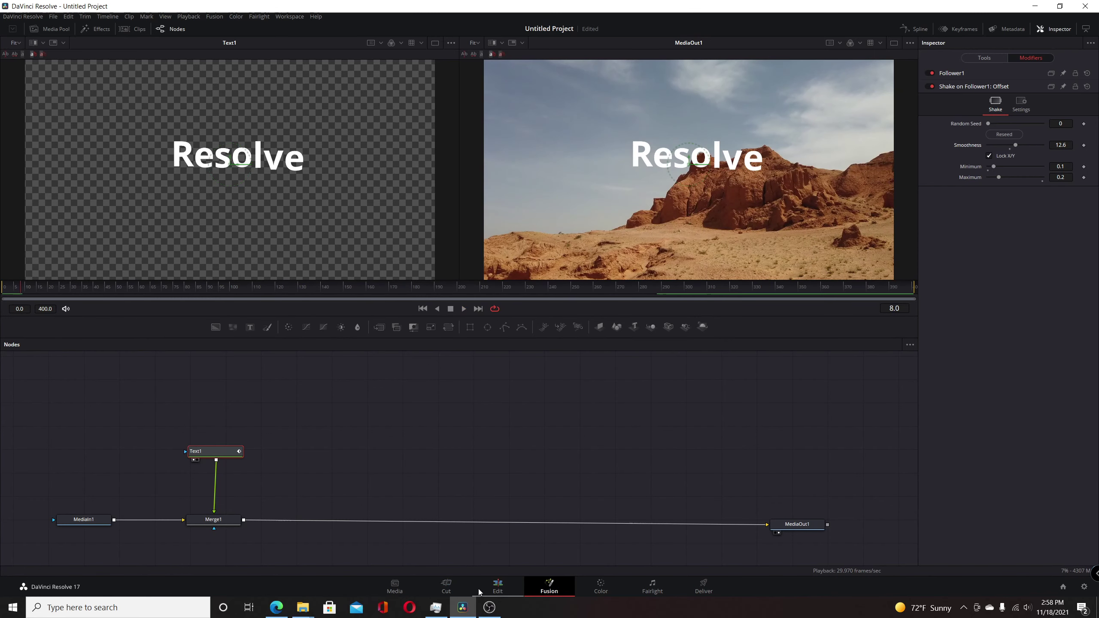
On the Edit page, play Timeline 1 to watch the shaking Resolve title over the desert clip.
{"action": "left_click", "coordinate": [497, 586]}
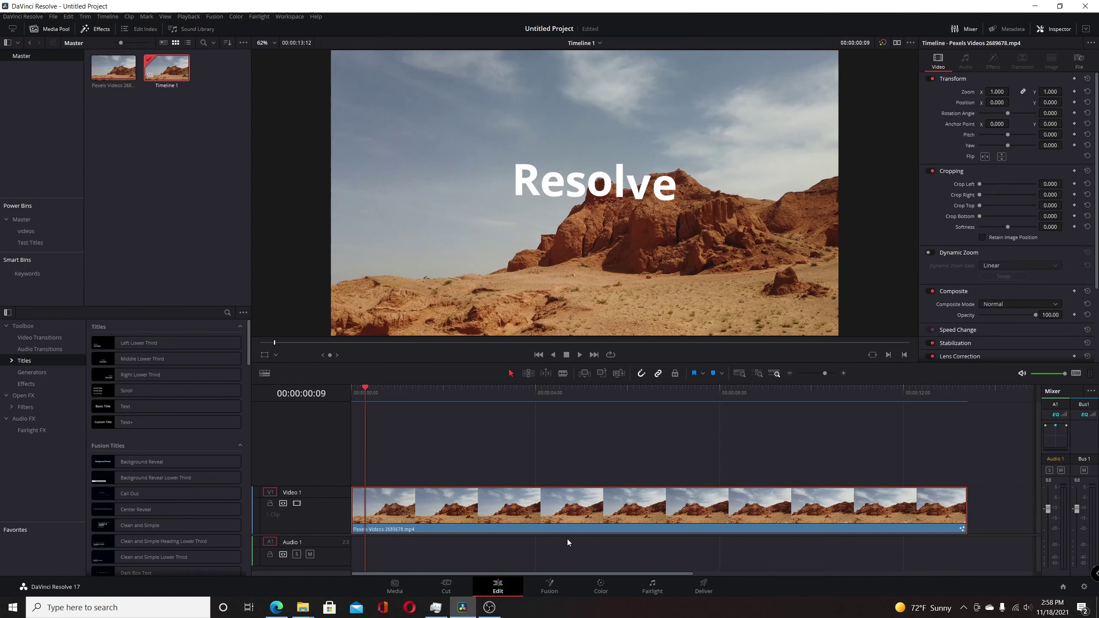
{"action": "left_click", "coordinate": [581, 355]}
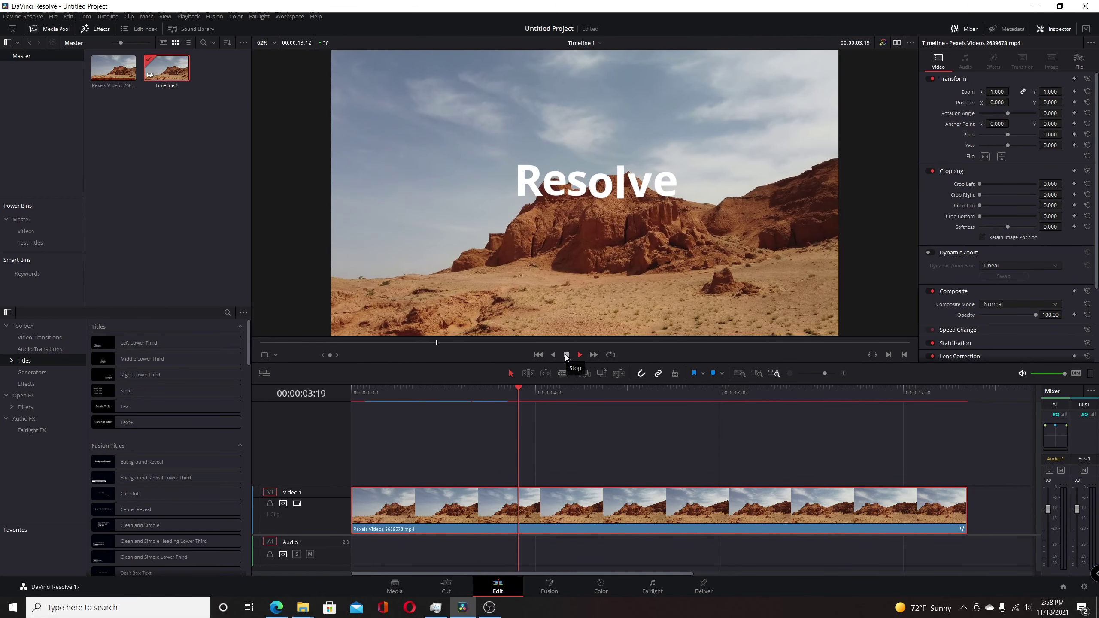
{"action": "key", "text": "Home"}
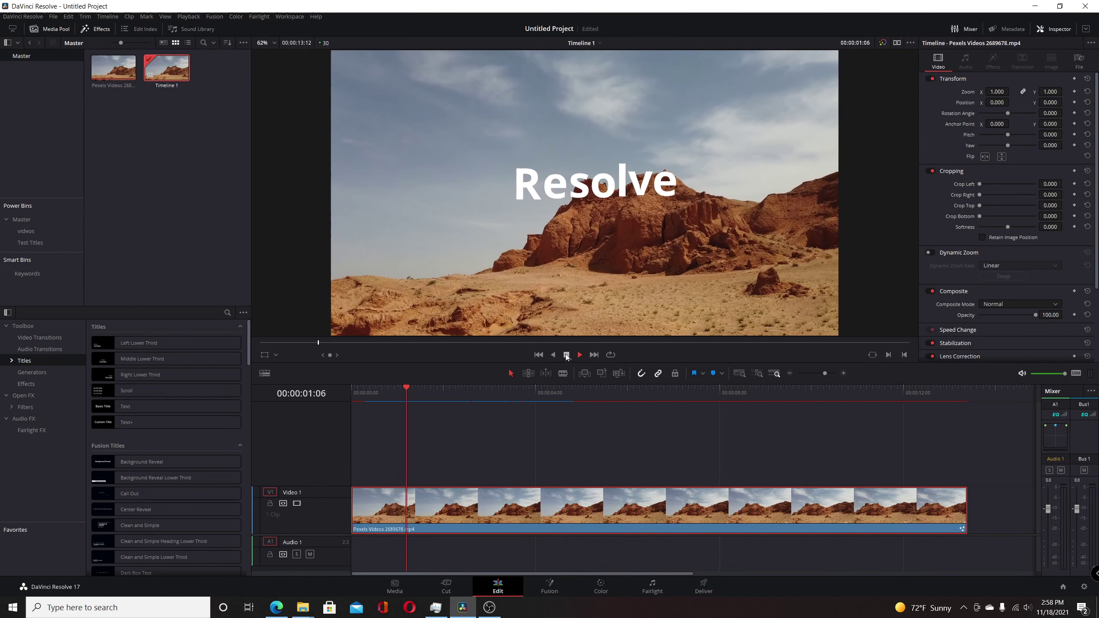
{"action": "left_click", "coordinate": [567, 356]}
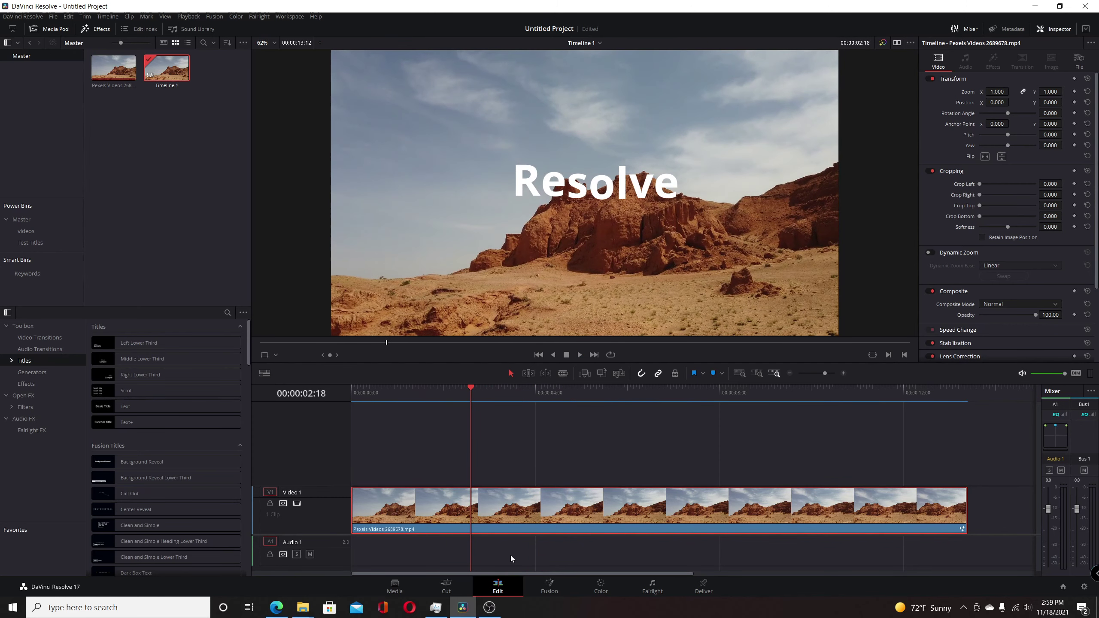